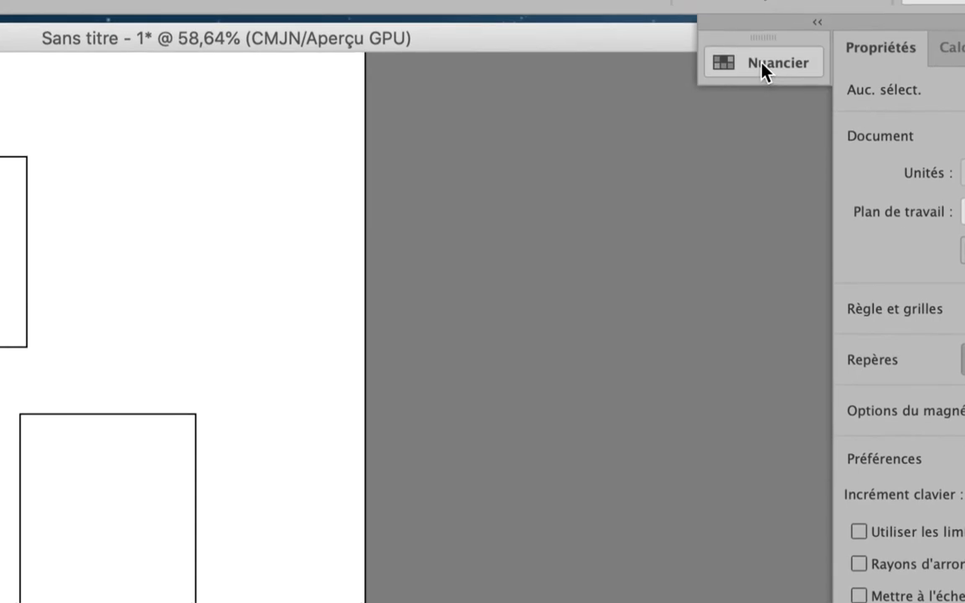
Step: Float the Nuancier panel over the artboard, expand it and display its swatches as large thumbnails
{"action": "left_click_drag", "start_coordinate": [763, 63], "coordinate": [236, 217]}
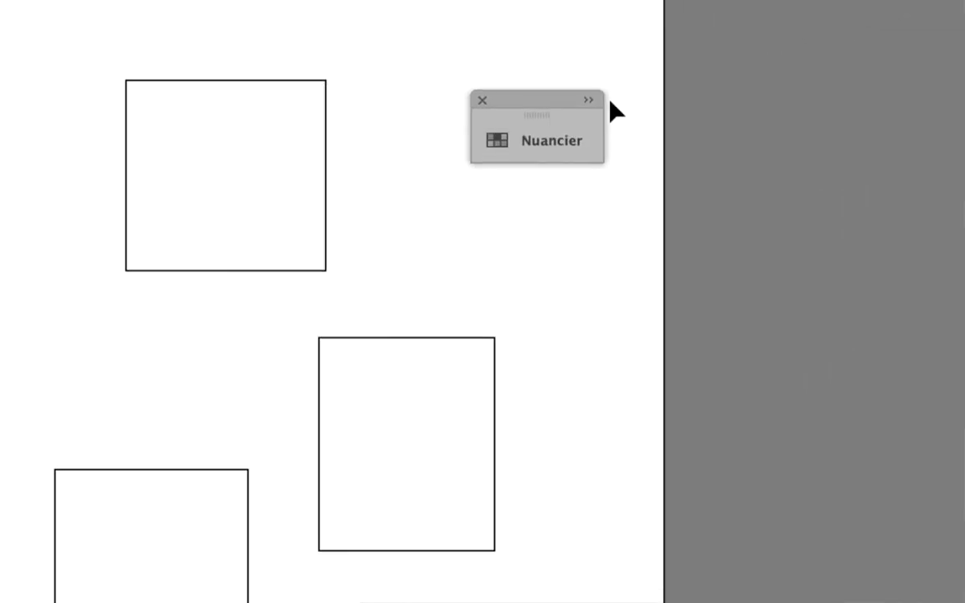
{"action": "left_click", "coordinate": [636, 74]}
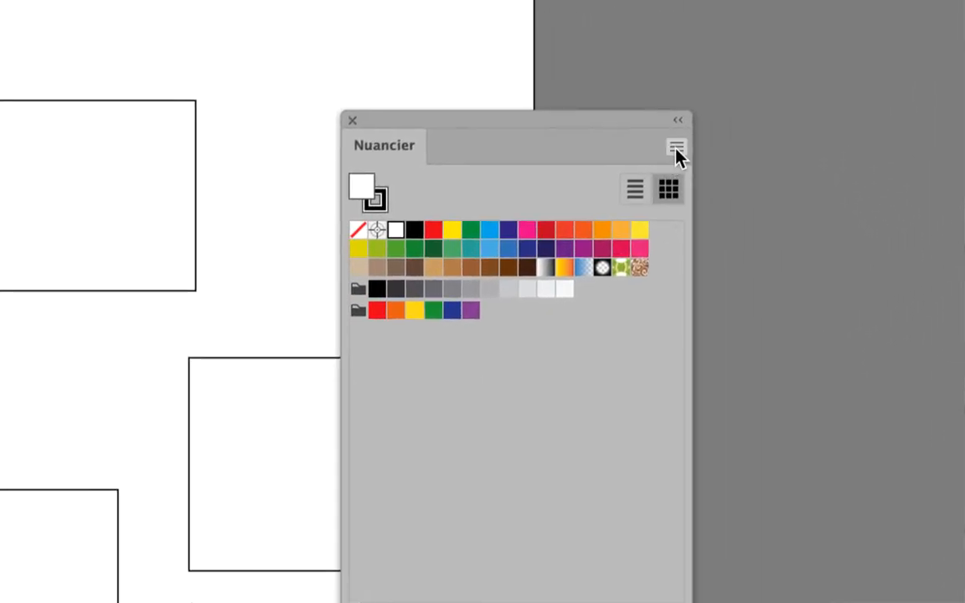
{"action": "left_click", "coordinate": [676, 148]}
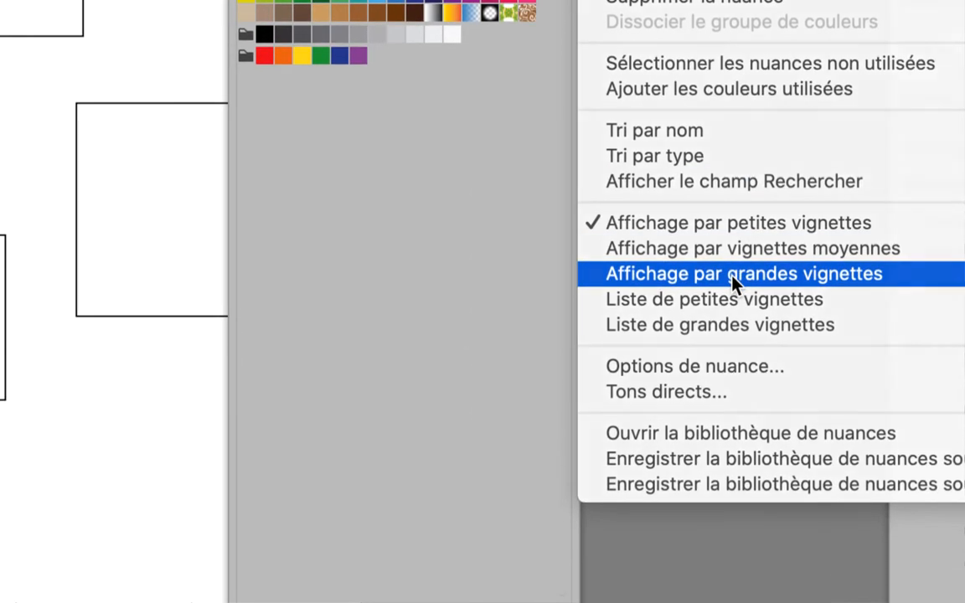
{"action": "left_click", "coordinate": [734, 274]}
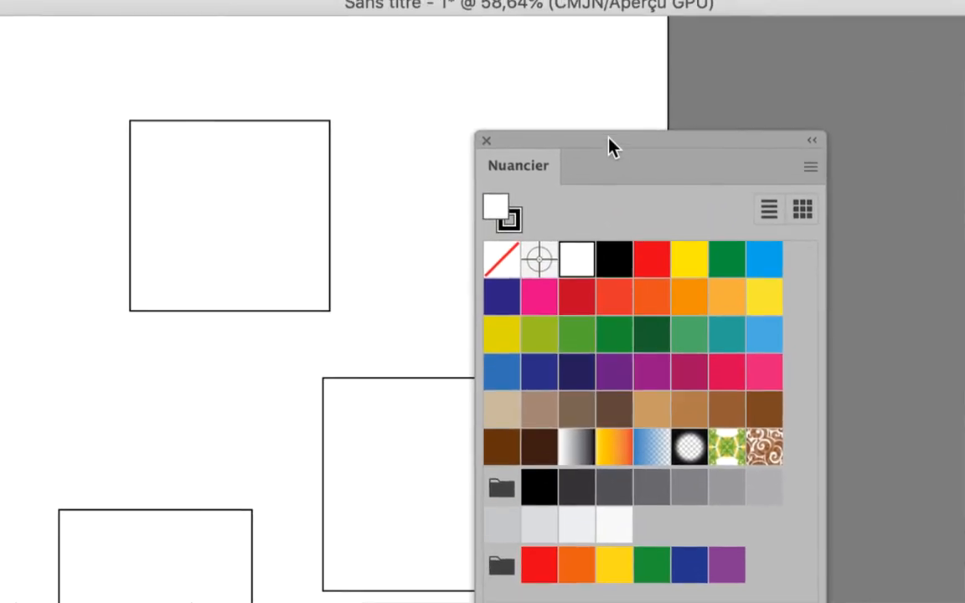
{"action": "left_click_drag", "start_coordinate": [609, 147], "coordinate": [652, 118]}
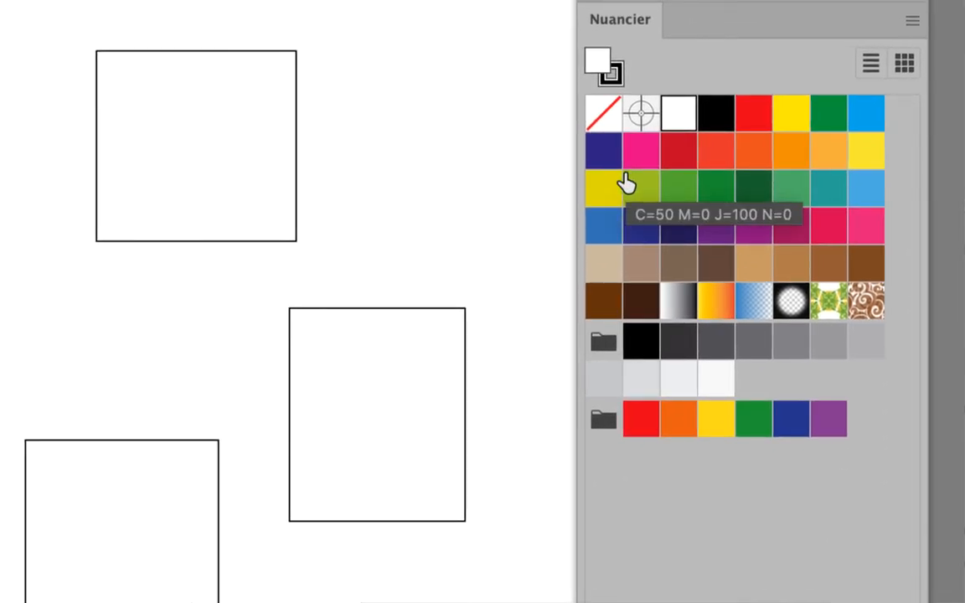
Step: Fill the upper rectangle with the C=50 M=0 J=100 N=0 green swatch, the rightmost with medium blue and the lower-left with magenta-purple
{"action": "left_click_drag", "start_coordinate": [628, 185], "coordinate": [216, 138]}
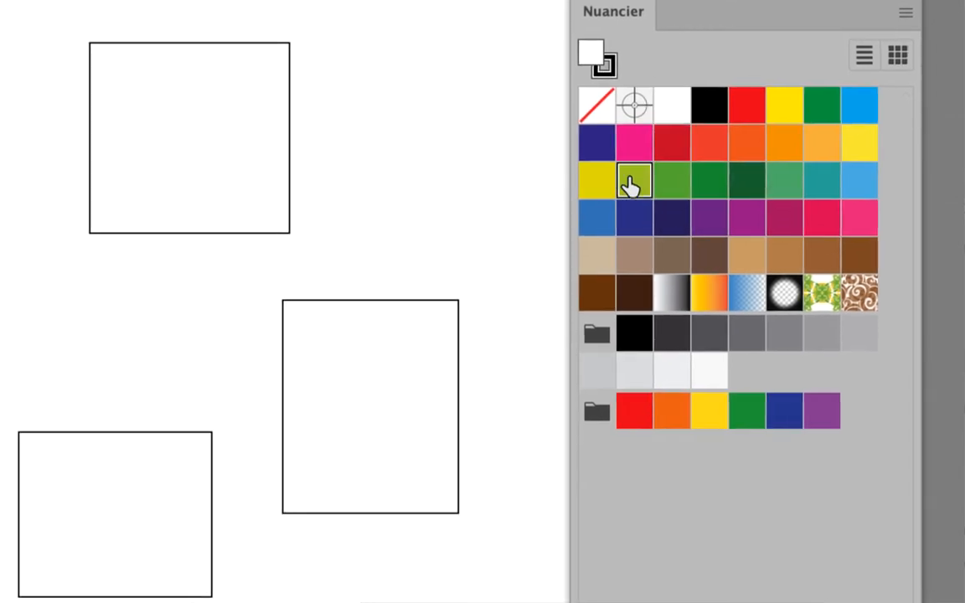
{"action": "left_click_drag", "start_coordinate": [488, 166], "coordinate": [474, 162]}
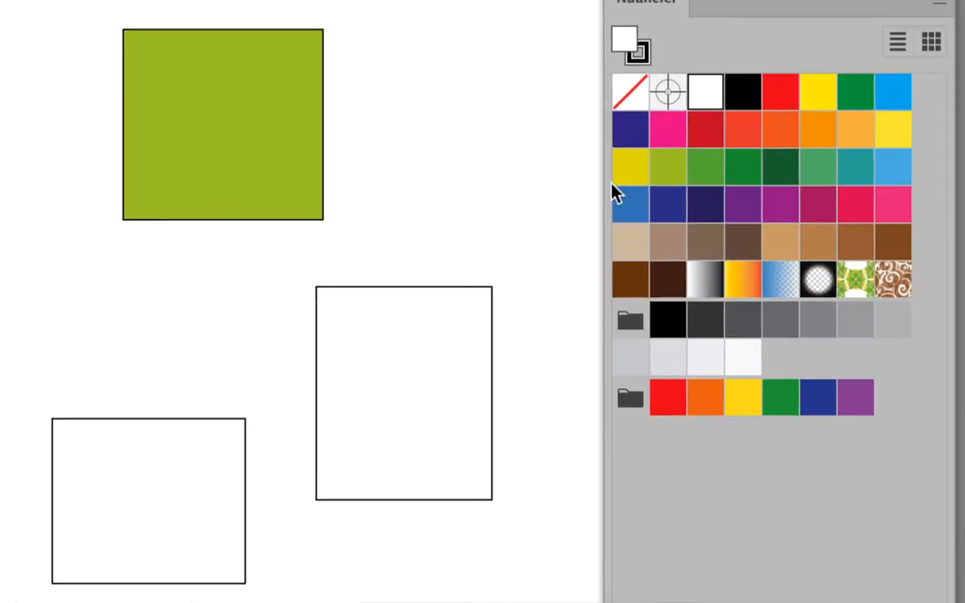
{"action": "left_click_drag", "start_coordinate": [617, 199], "coordinate": [409, 365]}
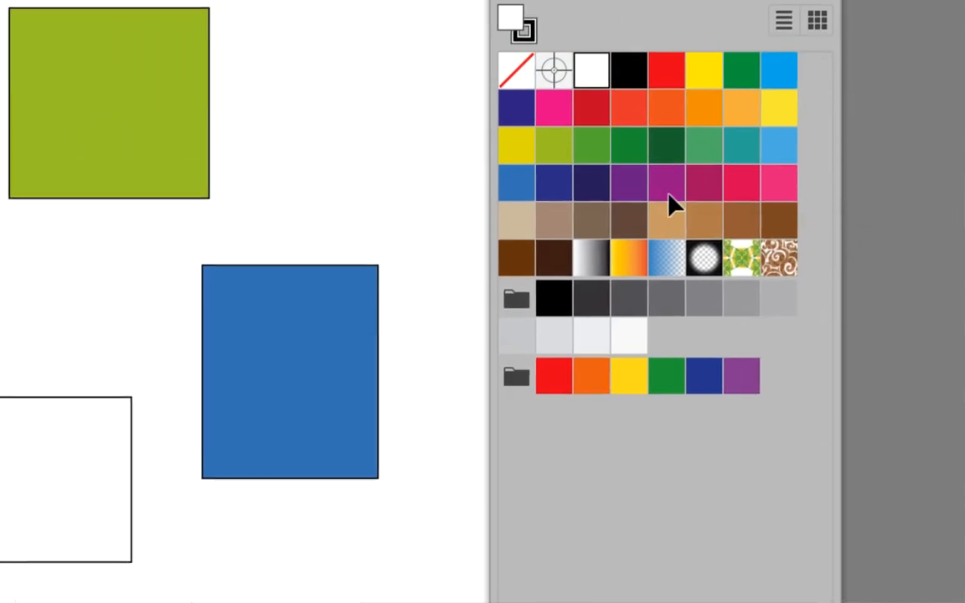
{"action": "left_click_drag", "start_coordinate": [670, 197], "coordinate": [84, 470]}
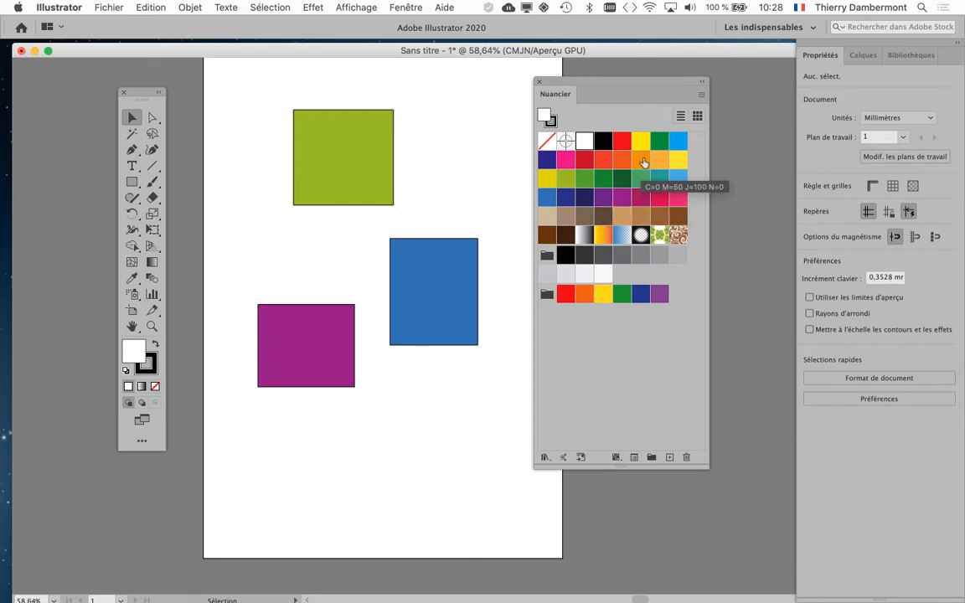
Step: Recolour the blue rectangle with the orange C=0 M=50 J=100 N=0 swatch and the green rectangle with bright yellow
{"action": "left_click_drag", "start_coordinate": [644, 161], "coordinate": [416, 306]}
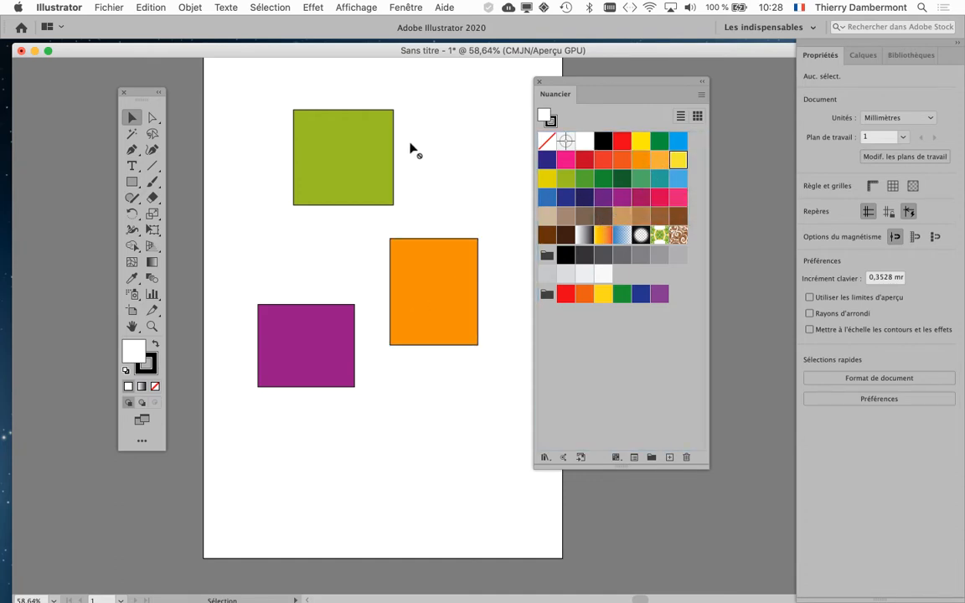
{"action": "left_click_drag", "start_coordinate": [410, 149], "coordinate": [355, 145]}
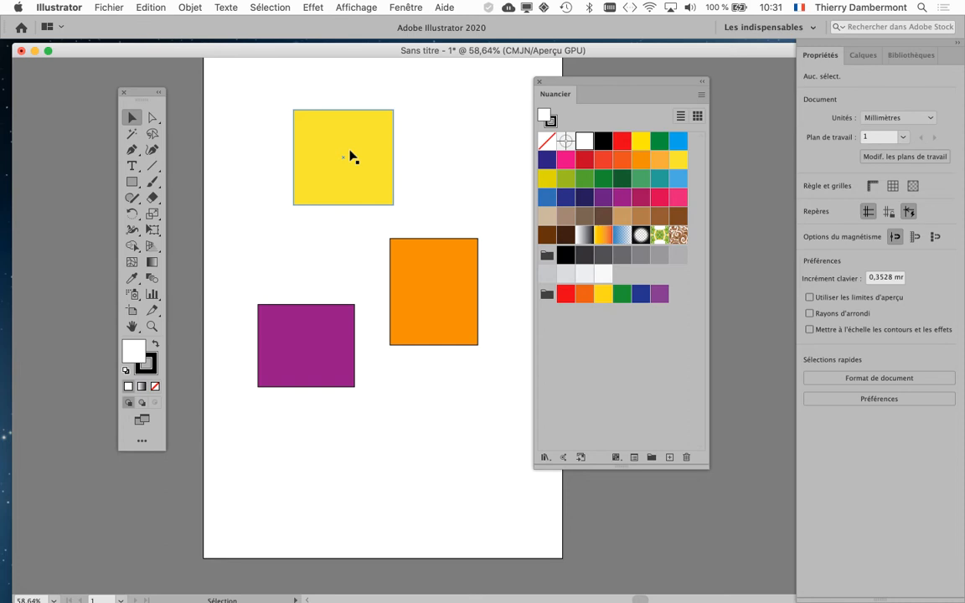
Step: Recolour the upper rectangle dark blue, the rightmost sky blue and the lower-left grey-brown using the swatches
{"action": "left_click_drag", "start_coordinate": [548, 162], "coordinate": [361, 174]}
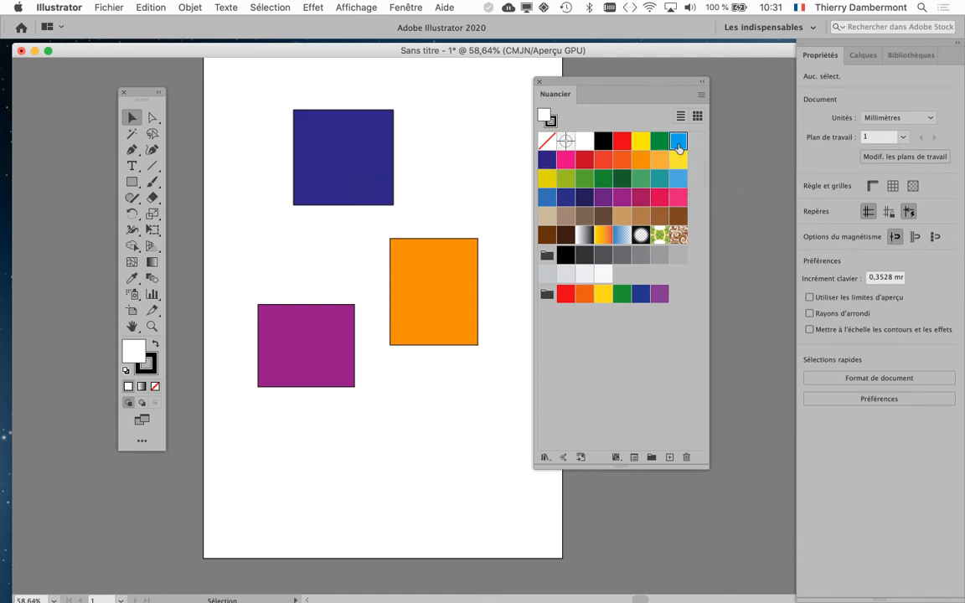
{"action": "left_click_drag", "start_coordinate": [678, 141], "coordinate": [442, 306]}
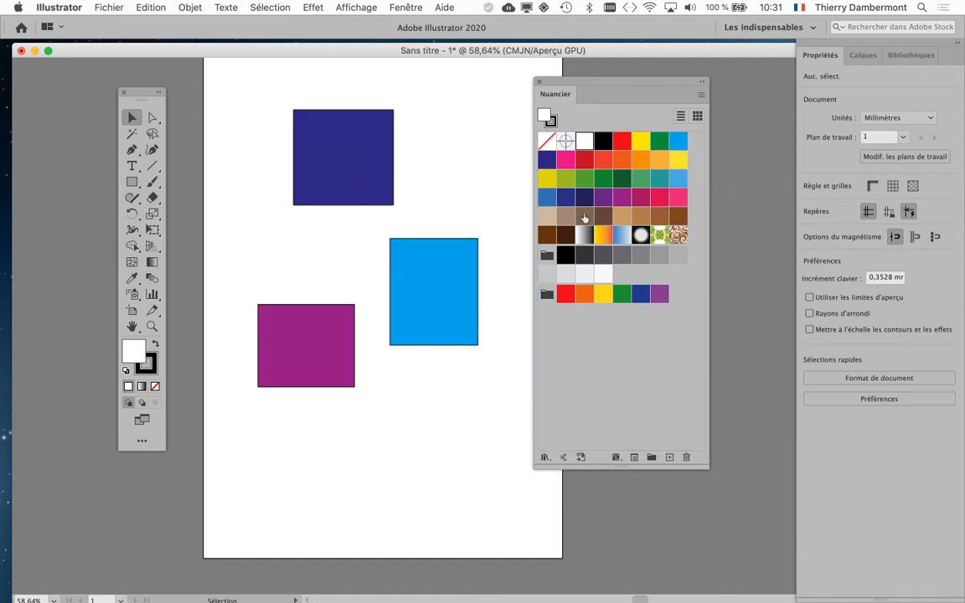
{"action": "left_click_drag", "start_coordinate": [584, 215], "coordinate": [316, 342]}
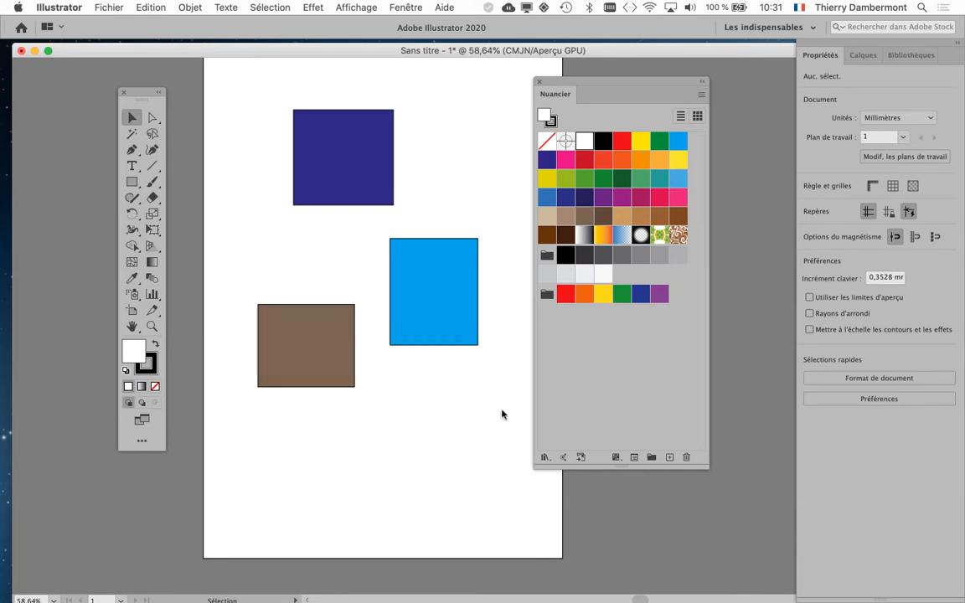
Step: Recolour the lower-left rectangle beige, the upper one with the C=20 M=0 J=100 N=0 swatch and the rightmost one orange
{"action": "left_click_drag", "start_coordinate": [551, 220], "coordinate": [336, 344]}
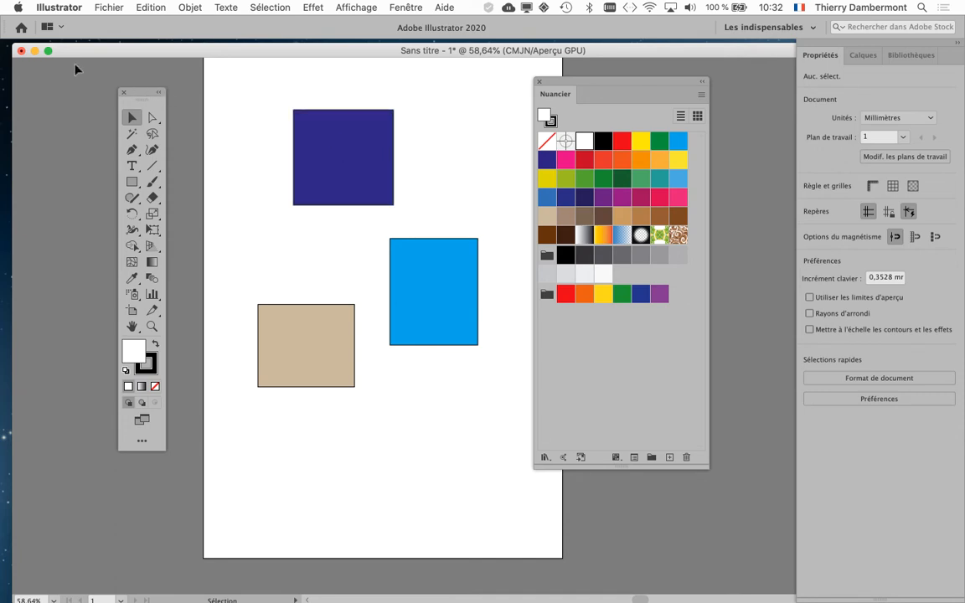
{"action": "left_click_drag", "start_coordinate": [546, 177], "coordinate": [341, 156]}
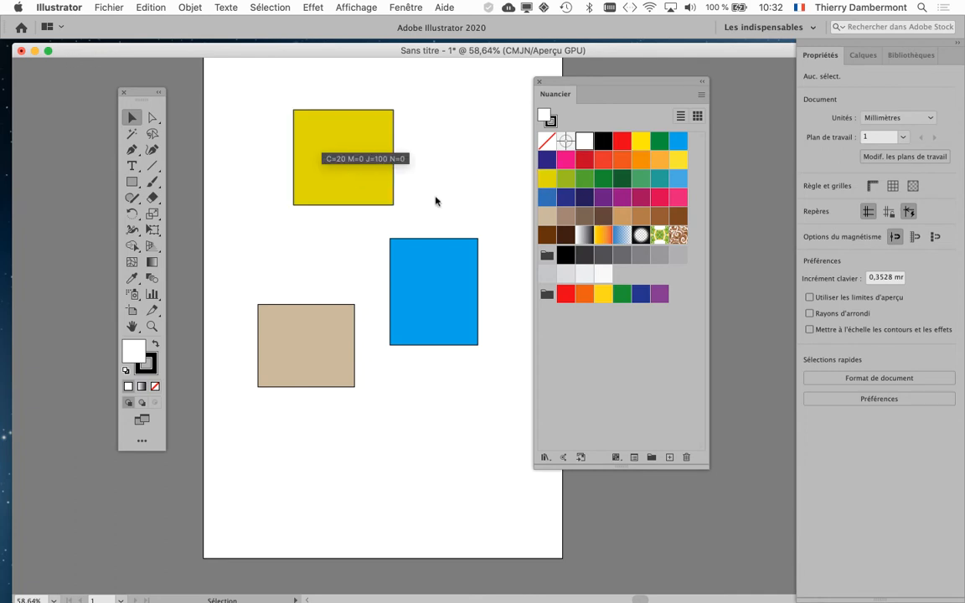
{"action": "left_click_drag", "start_coordinate": [635, 166], "coordinate": [460, 322]}
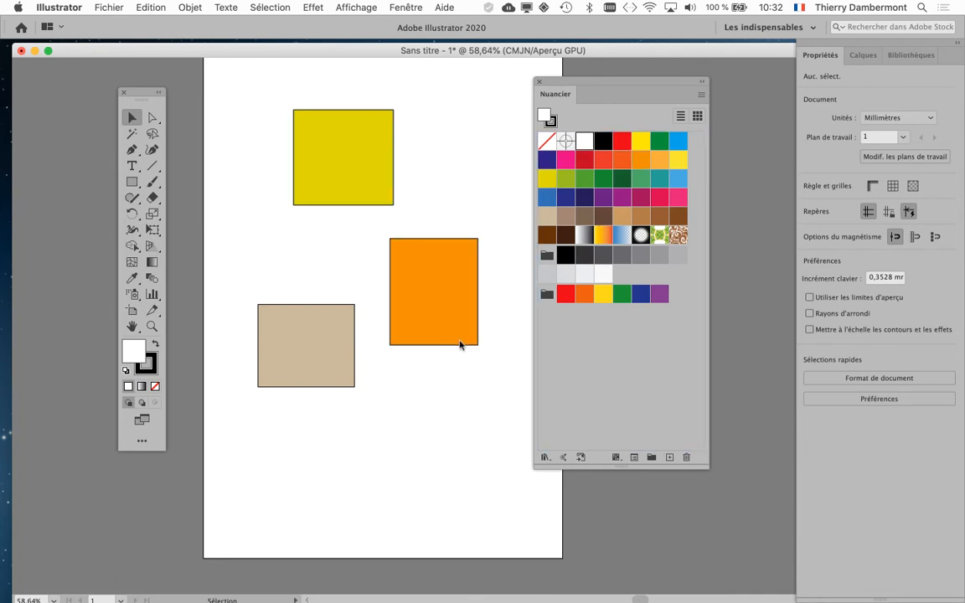
Step: In the selection and anchor display preferences, switch Sélection d'objet par tracé seulement on and back off, and close the preferences
{"action": "left_click", "coordinate": [66, 7]}
{"action": "mouse_move", "coordinate": [73, 52]}
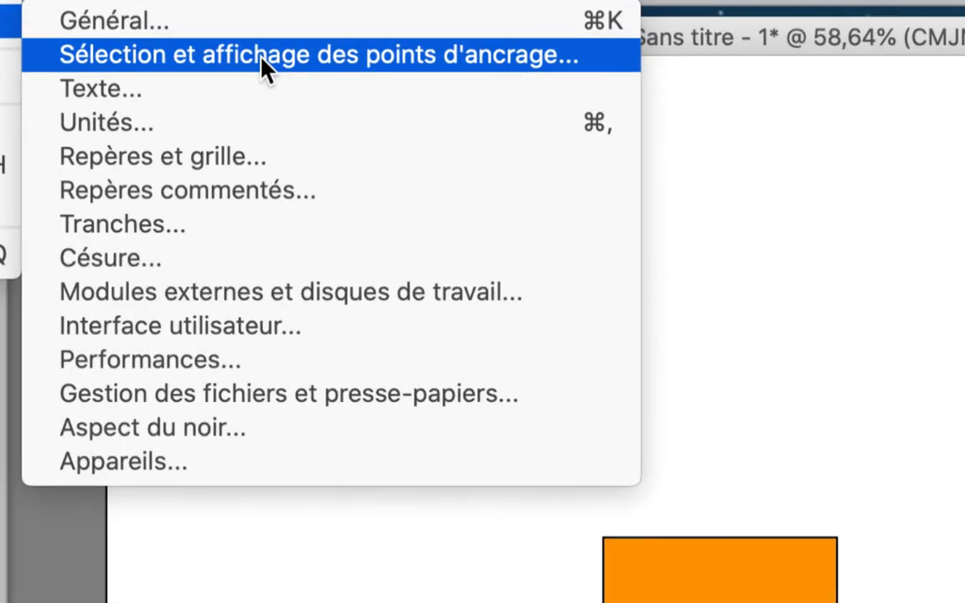
{"action": "left_click", "coordinate": [262, 55]}
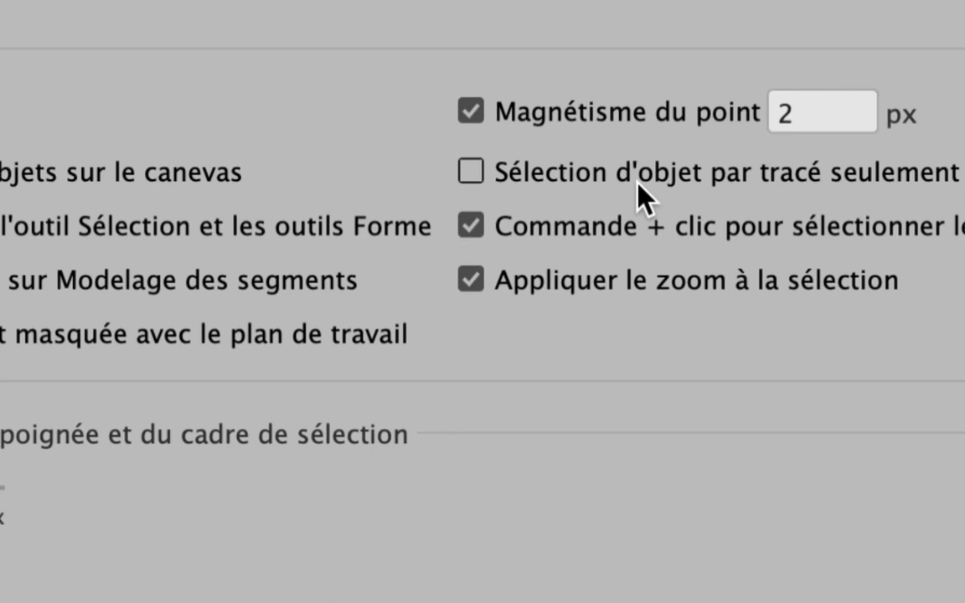
{"action": "left_click", "coordinate": [647, 189]}
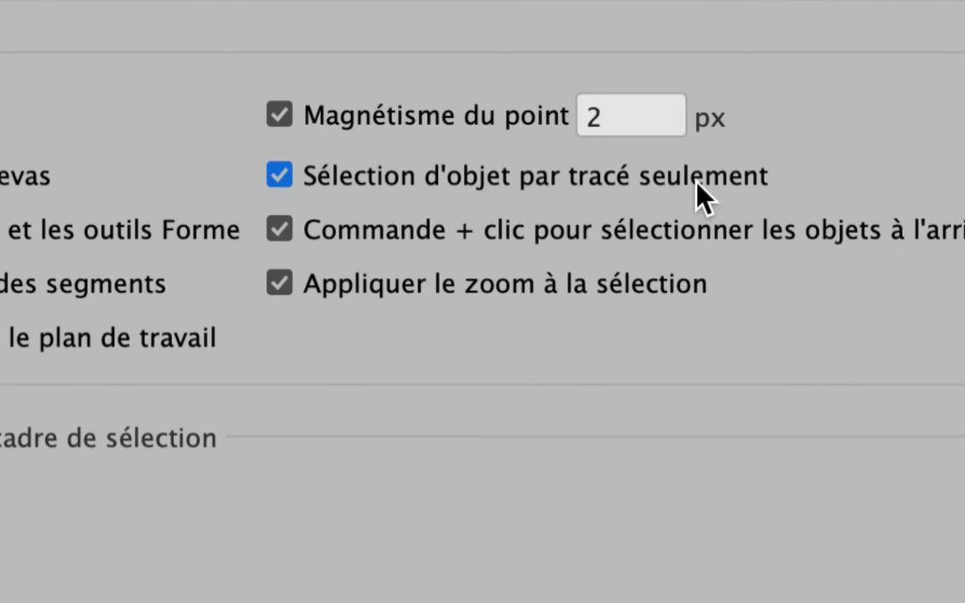
{"action": "left_click", "coordinate": [696, 183]}
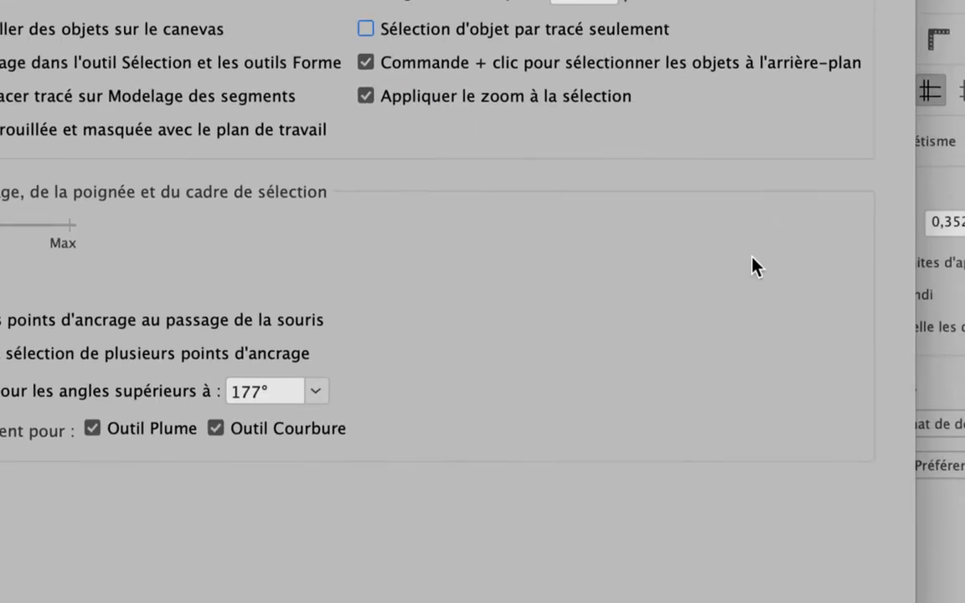
{"action": "left_click", "coordinate": [792, 430]}
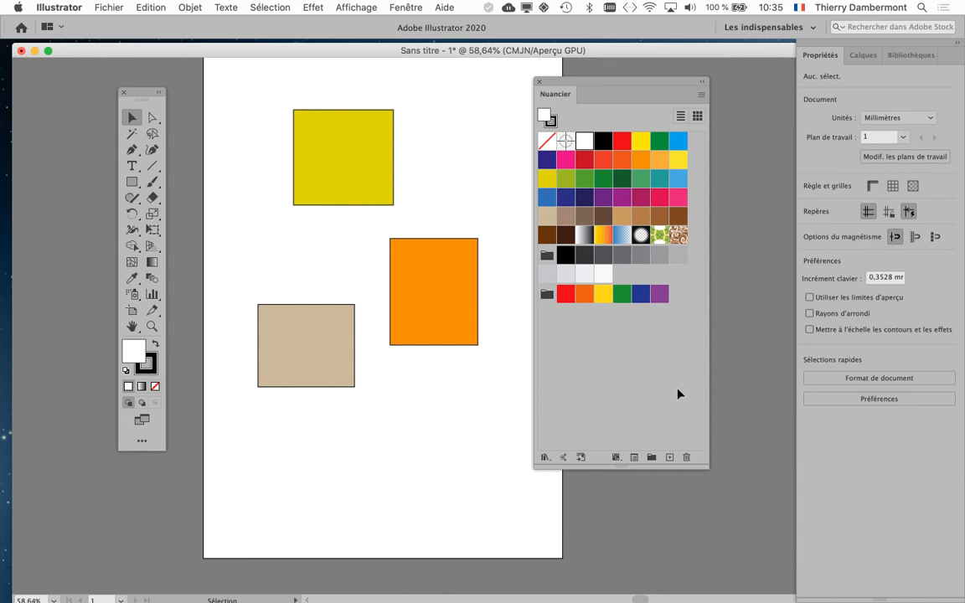
Step: Enable Sélection d'objet par tracé seulement in the selection and anchor display preferences
{"action": "left_click", "coordinate": [52, 7]}
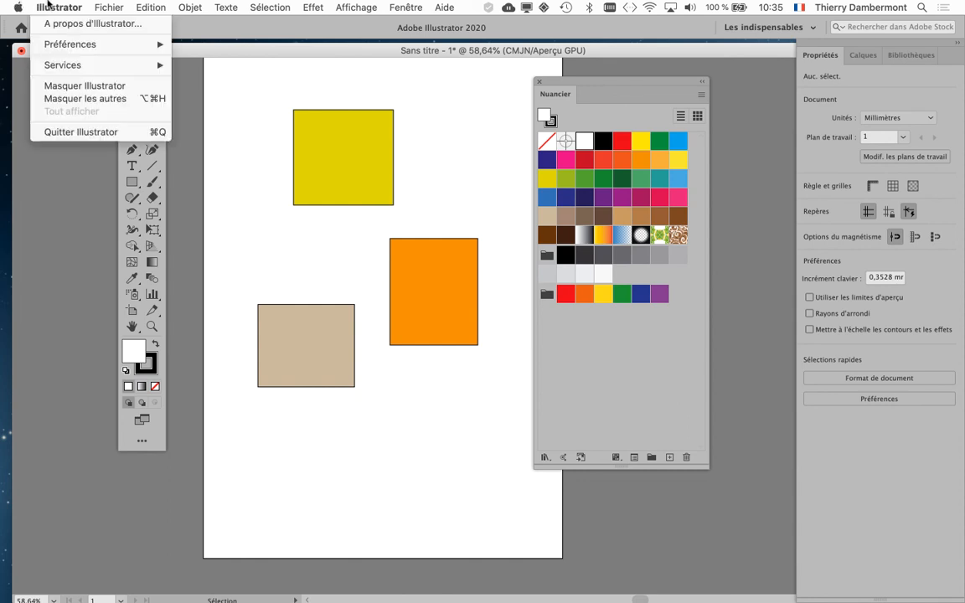
{"action": "mouse_move", "coordinate": [67, 42]}
{"action": "left_click", "coordinate": [218, 57]}
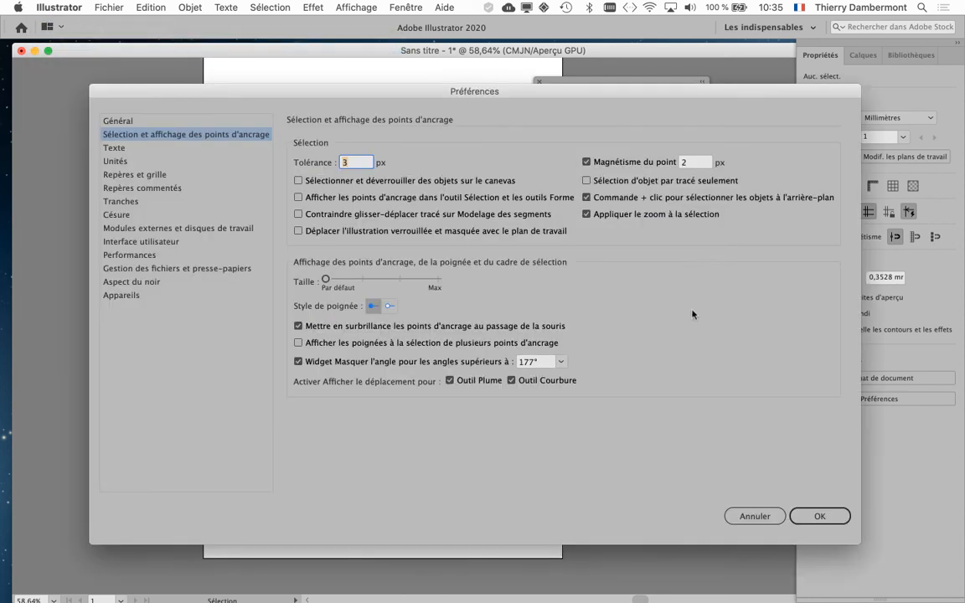
{"action": "left_click", "coordinate": [612, 181]}
{"action": "left_click", "coordinate": [808, 521]}
Step: Try to recolour the rectangles by applying swatches, including red on the upper one, to their interiors
{"action": "mouse_move", "coordinate": [584, 197]}
{"action": "left_mouse_down"}
{"action": "mouse_move", "coordinate": [459, 243]}
{"action": "mouse_move", "coordinate": [421, 289]}
{"action": "mouse_move", "coordinate": [568, 185]}
{"action": "left_mouse_up"}
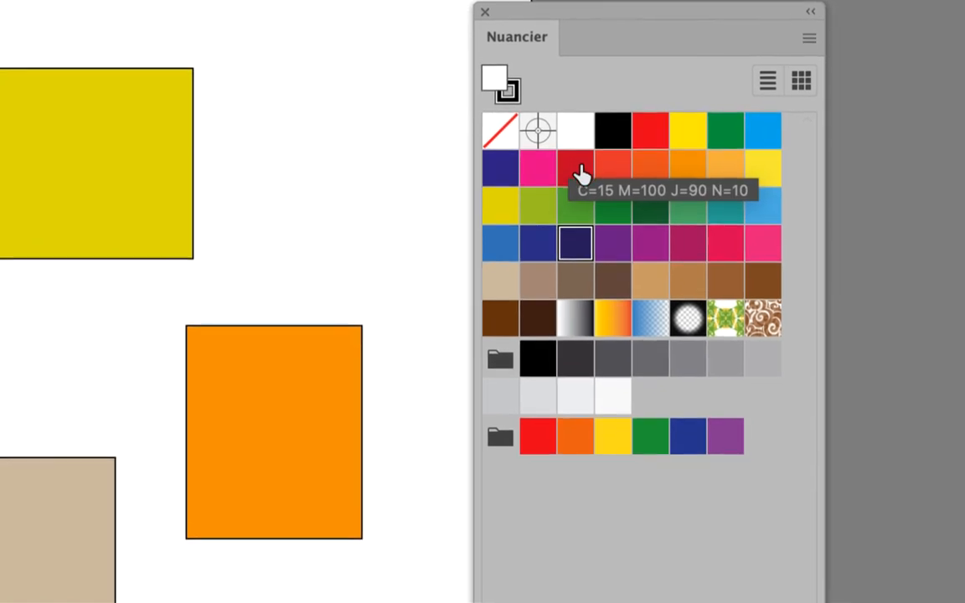
{"action": "left_click_drag", "start_coordinate": [600, 139], "coordinate": [72, 178]}
{"action": "left_click_drag", "start_coordinate": [406, 188], "coordinate": [403, 181]}
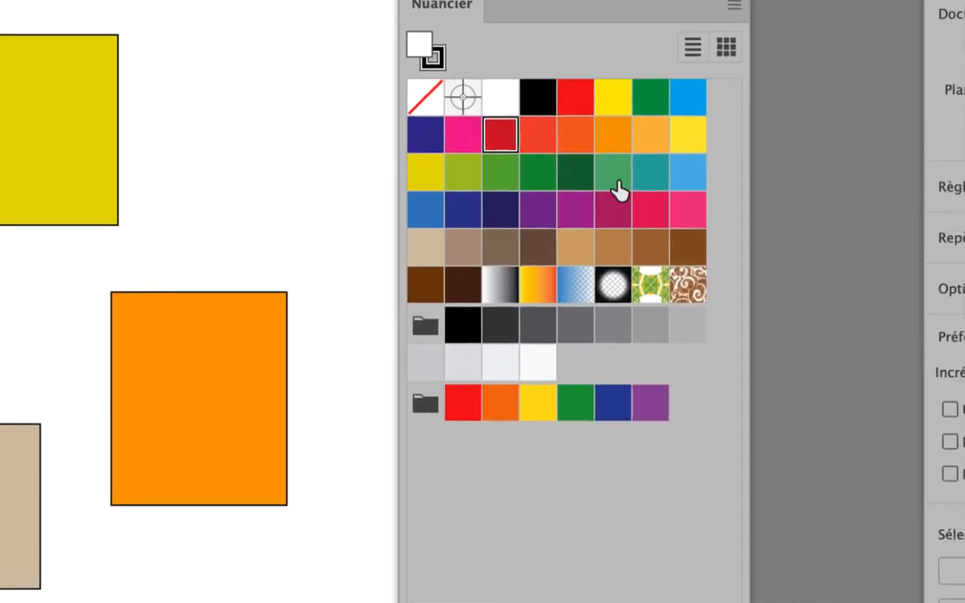
{"action": "left_click_drag", "start_coordinate": [617, 181], "coordinate": [164, 412]}
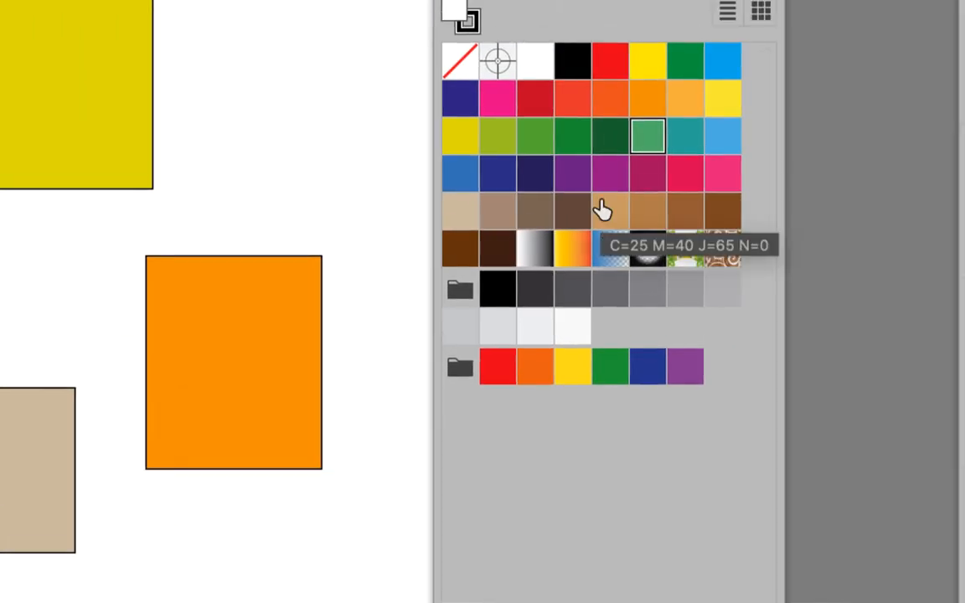
Step: Apply swatches onto the rectangles' outlines: purple for the rightmost, C=85 M=10 J=100 N=10 green for the upper and yellow for the lower-left
{"action": "left_click_drag", "start_coordinate": [570, 212], "coordinate": [336, 306]}
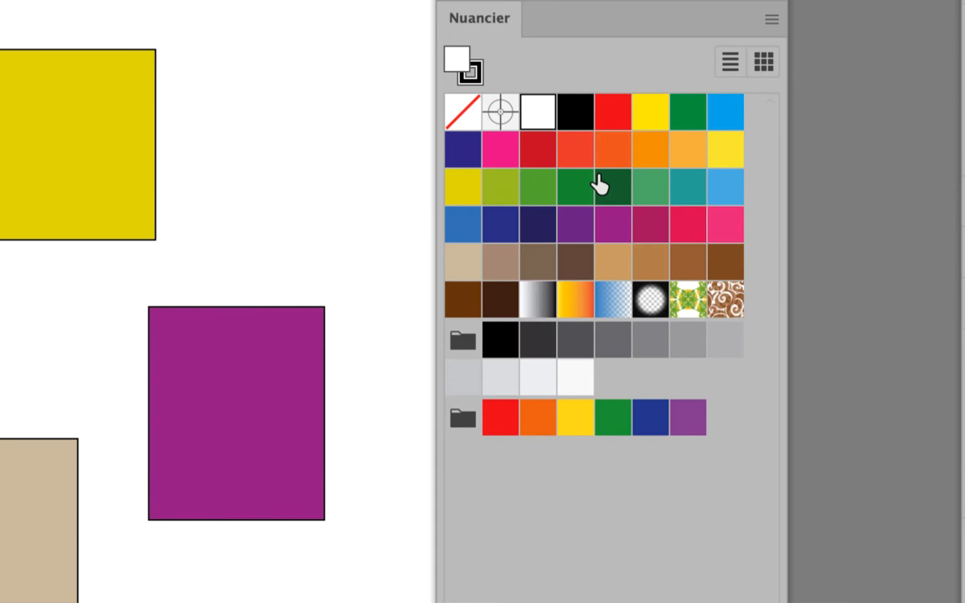
{"action": "left_click_drag", "start_coordinate": [683, 124], "coordinate": [274, 100]}
{"action": "left_click_drag", "start_coordinate": [456, 180], "coordinate": [441, 179]}
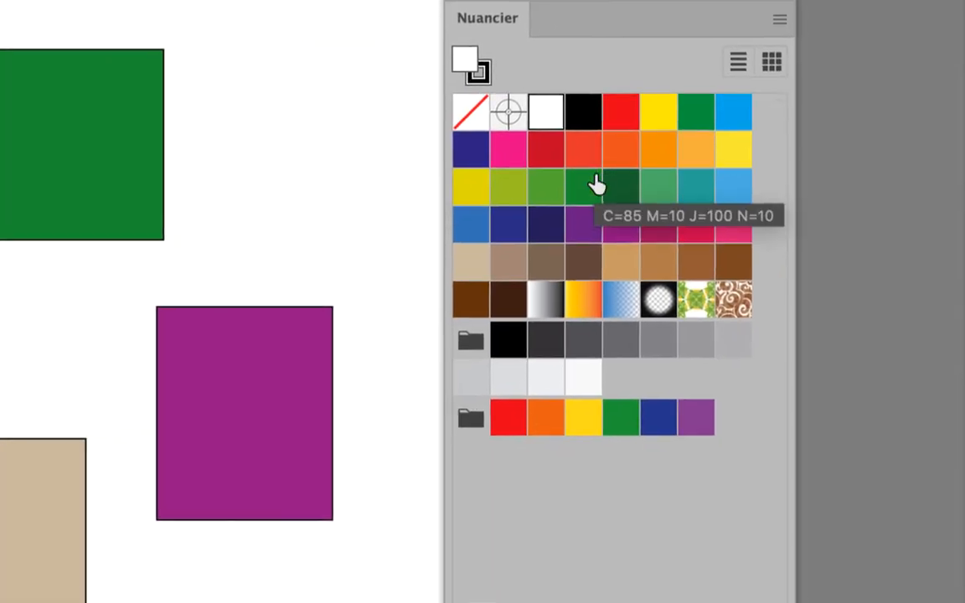
{"action": "left_click_drag", "start_coordinate": [612, 159], "coordinate": [426, 288]}
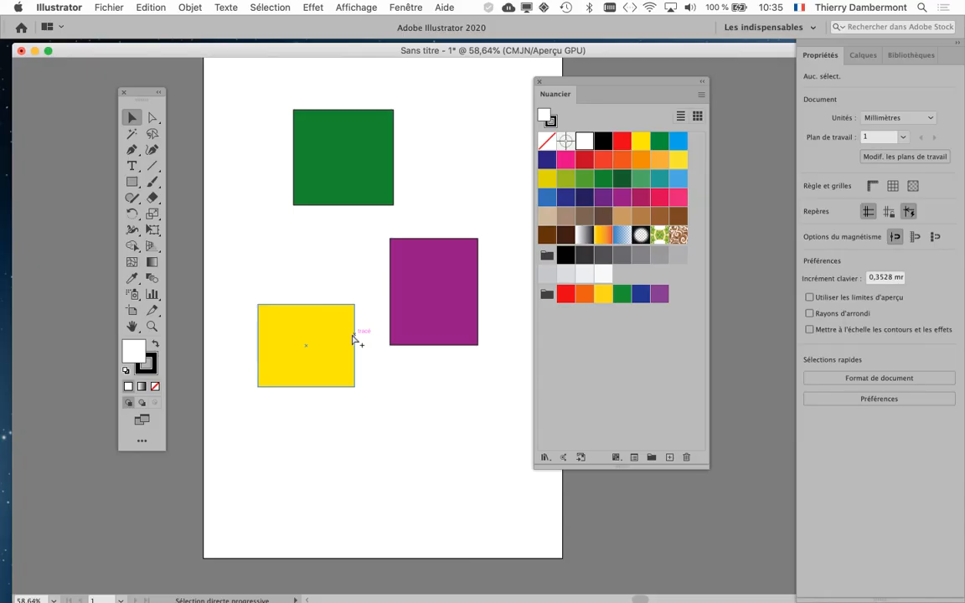
{"action": "left_click", "coordinate": [429, 291]}
Step: Disable Sélection d'objet par tracé seulement in the selection and anchor display preferences
{"action": "left_click", "coordinate": [71, 6]}
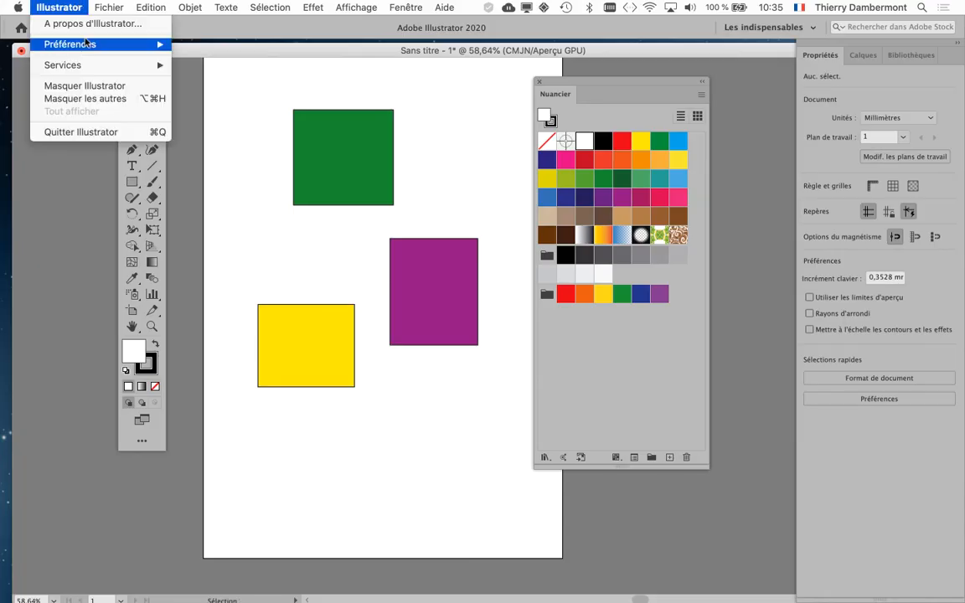
{"action": "mouse_move", "coordinate": [86, 44]}
{"action": "left_click", "coordinate": [245, 54]}
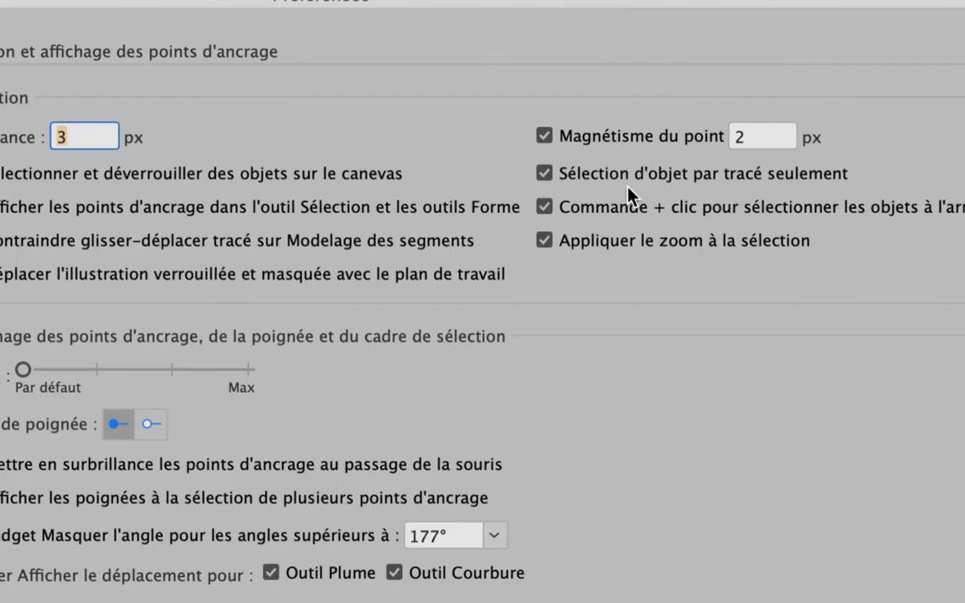
{"action": "left_click", "coordinate": [627, 186]}
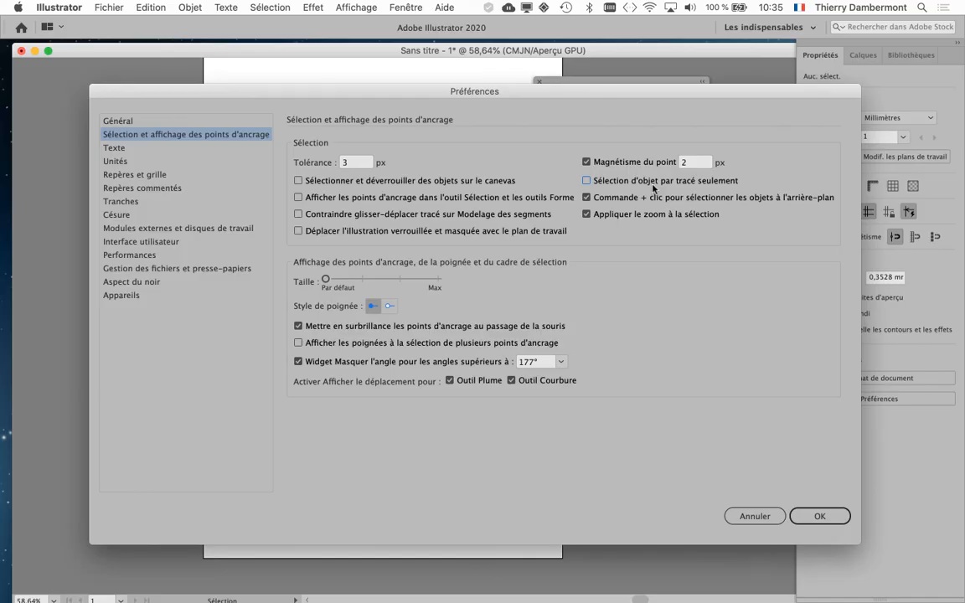
{"action": "left_click", "coordinate": [819, 516]}
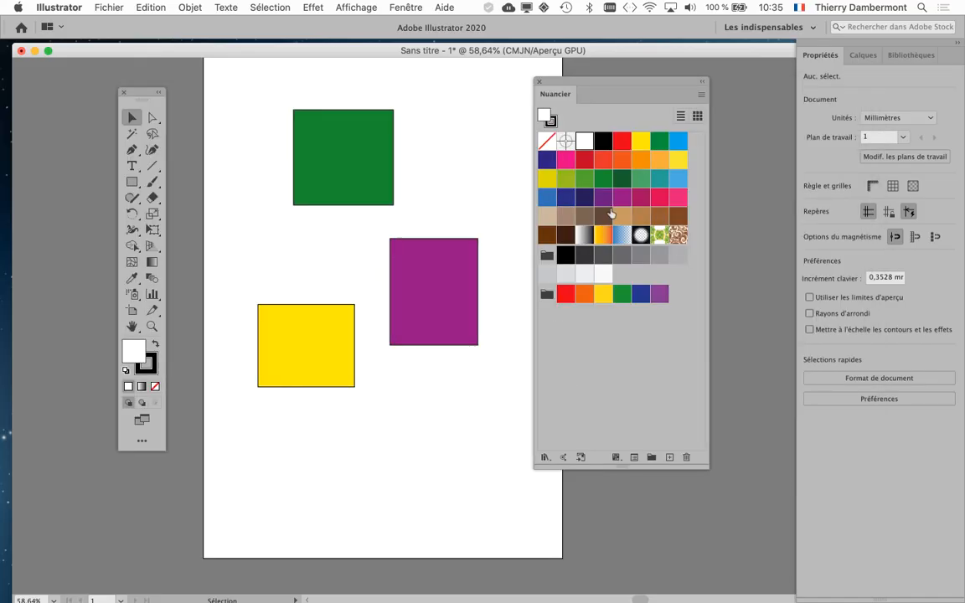
Step: Recolour the purple rectangle by applying the dark brown swatch to its interior
{"action": "left_click_drag", "start_coordinate": [609, 213], "coordinate": [442, 293]}
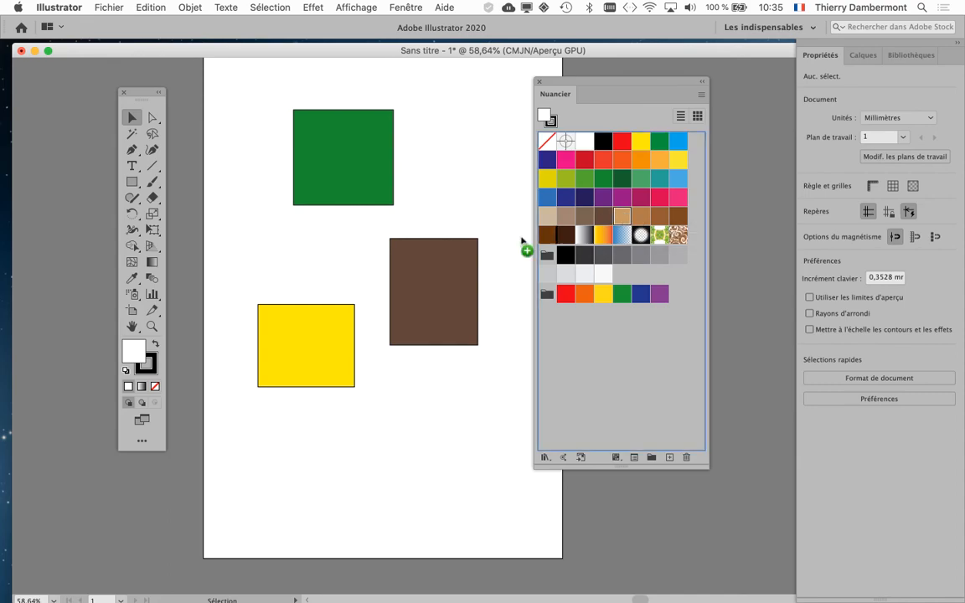